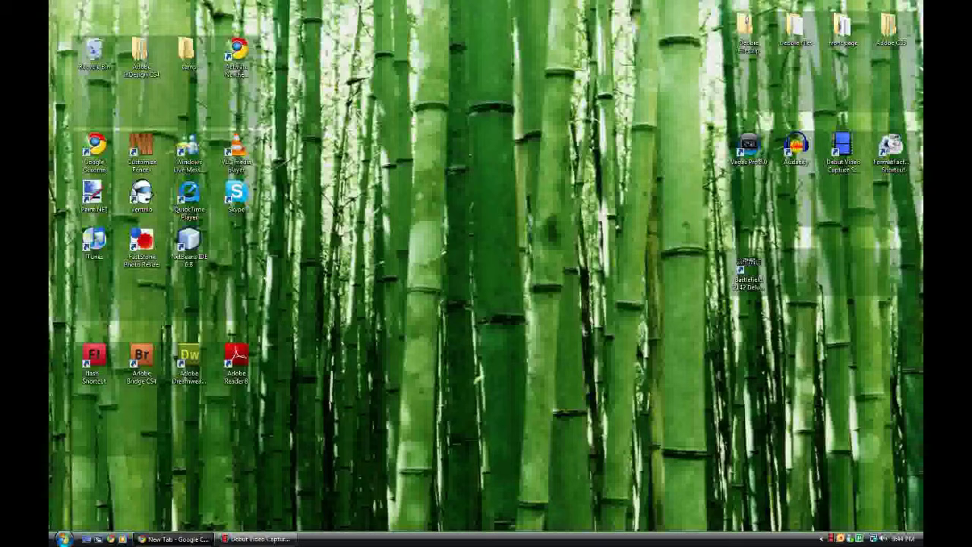
- Bring the minimized Chrome New Tab window back onto the screen
key("alt+Tab")
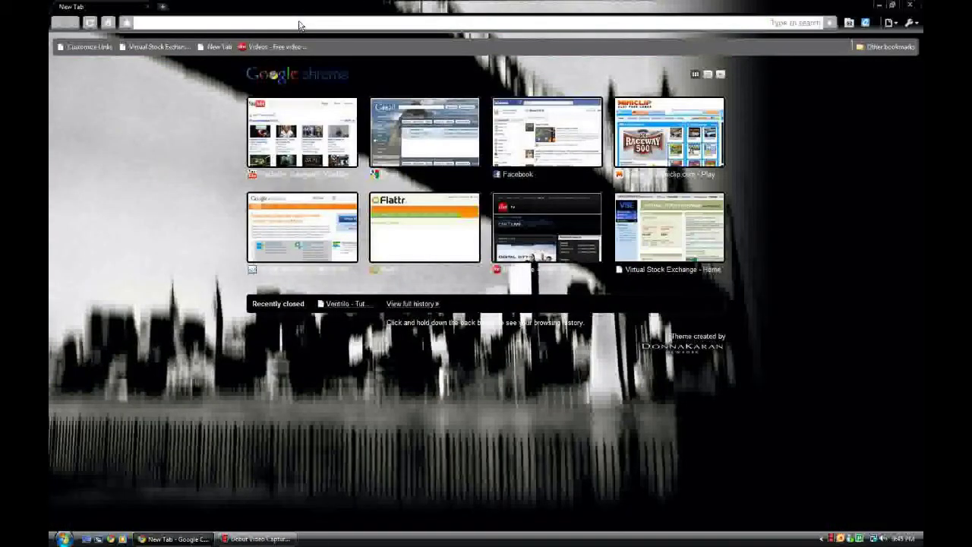
- Search the web for 'ventrilo' and go to the official ventrilo.com homepage
type("ve")
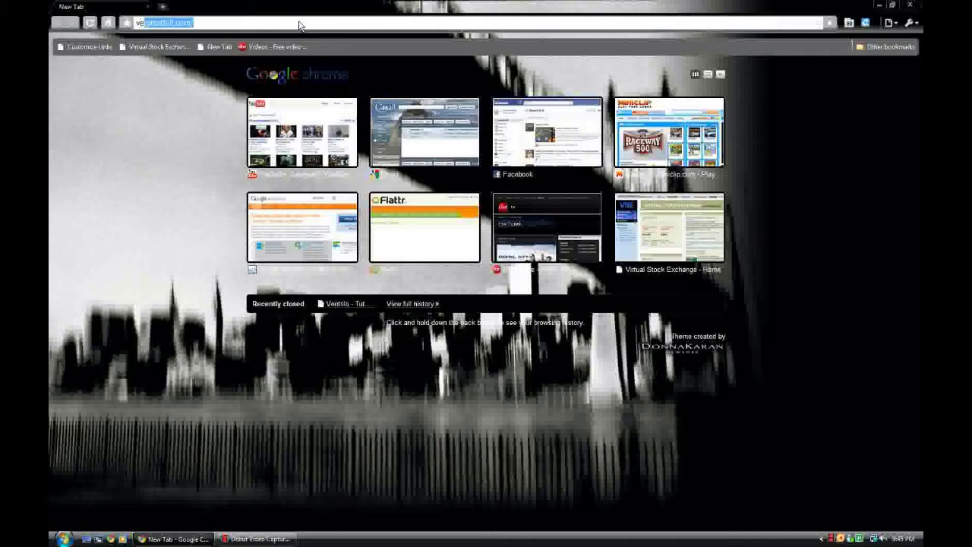
type("ntrilo")
key("Return")
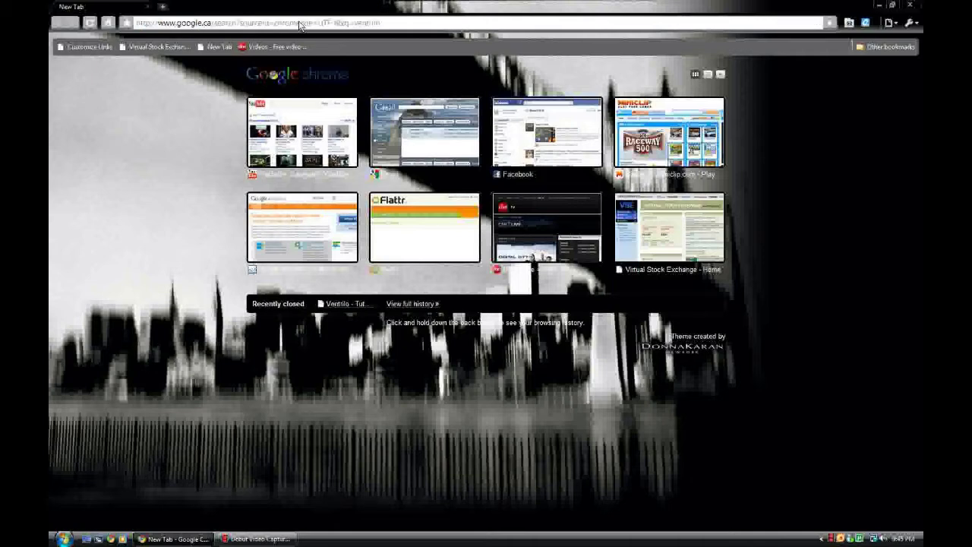
left_click(251, 154)
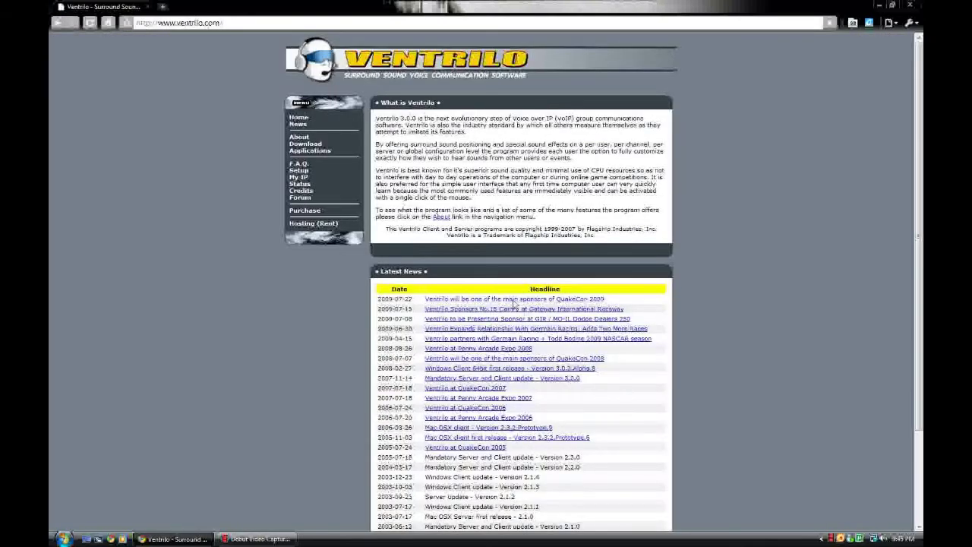
- Download the Ventrilo Server for Windows i386 32bit and run its installer
left_click(308, 145)
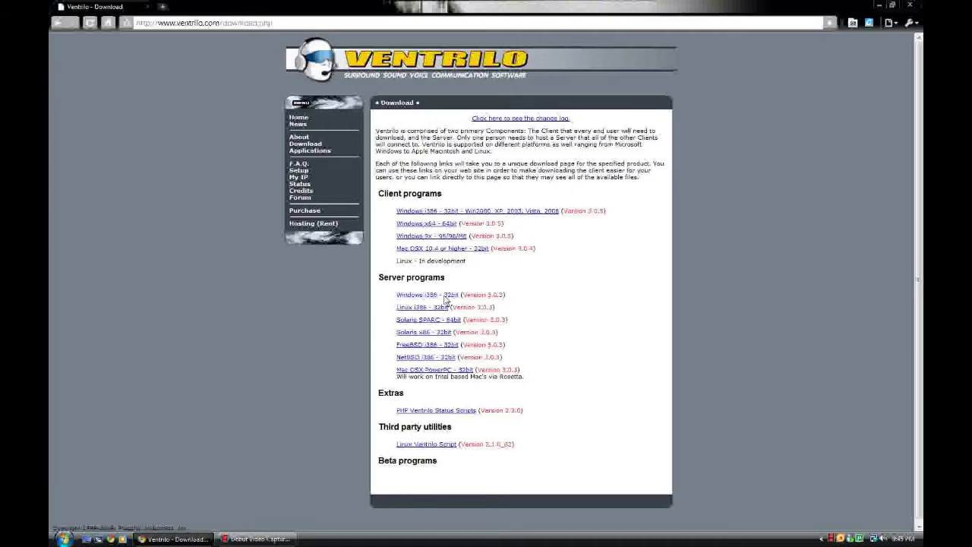
left_click(445, 295)
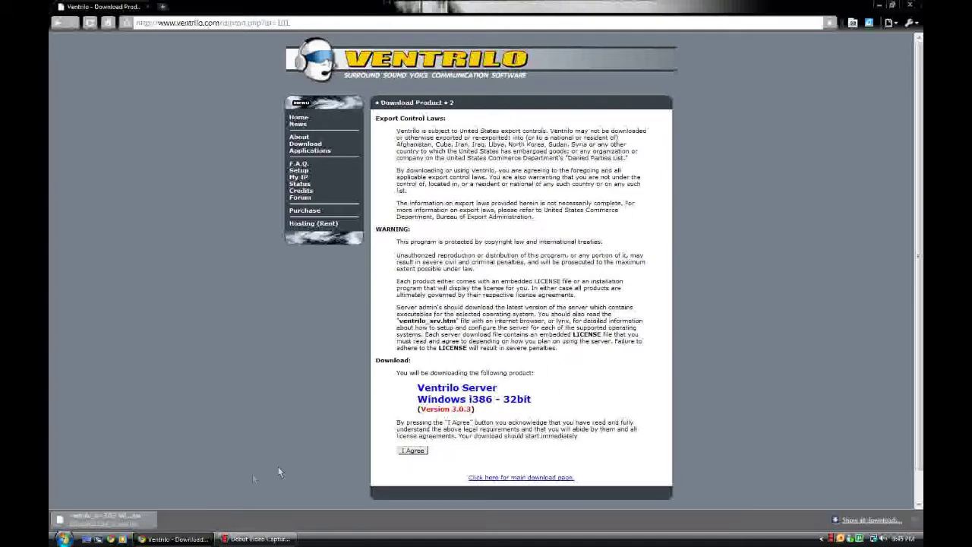
left_click(129, 524)
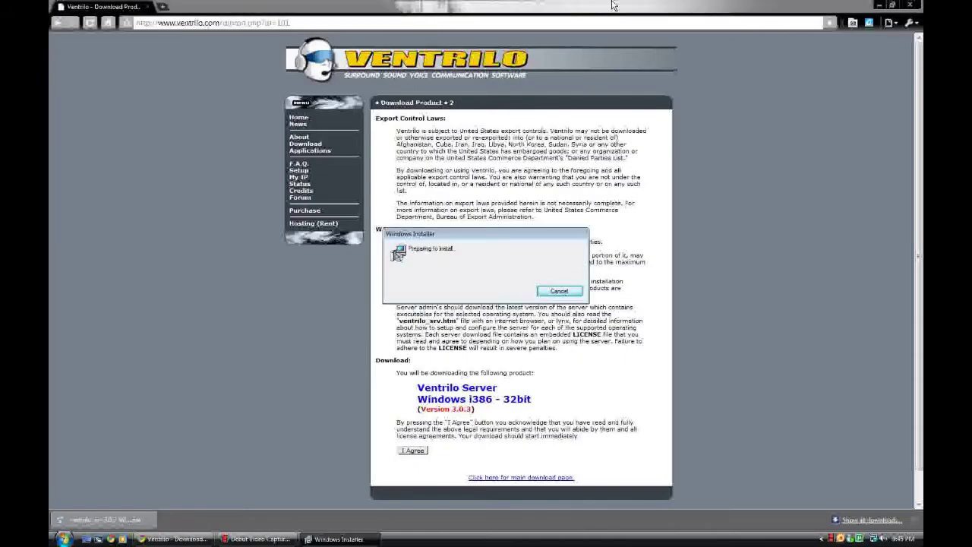
- Move the browser aside, accept the license, and install Ventrilo Server to C:\Program Files\VentSrv
double_click(614, 5)
left_click_drag(690, 13, 918, 213)
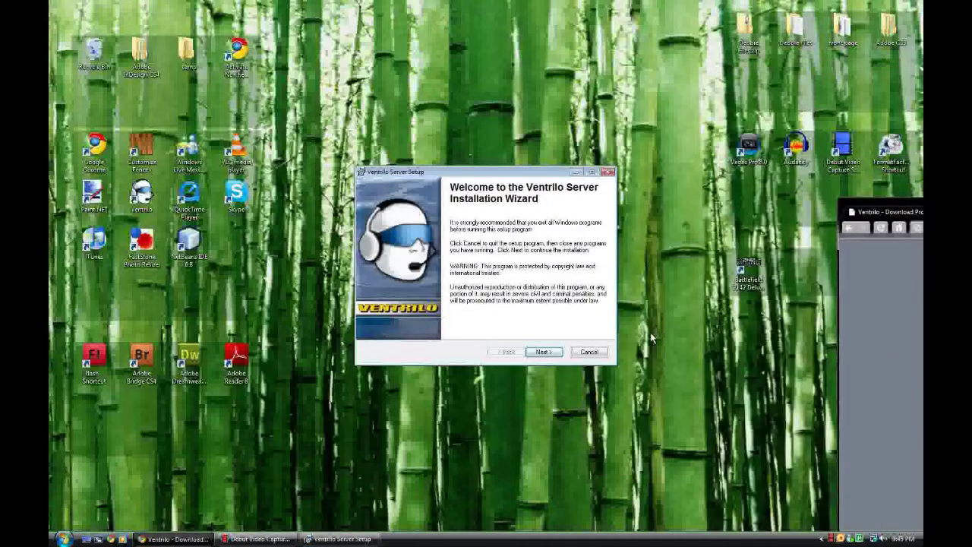
left_click(543, 351)
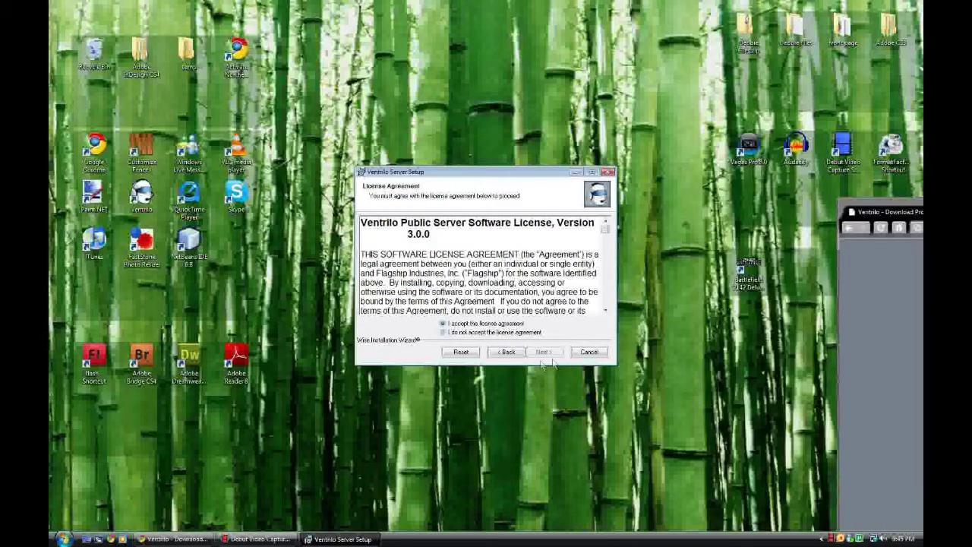
left_click(544, 352)
left_click(543, 352)
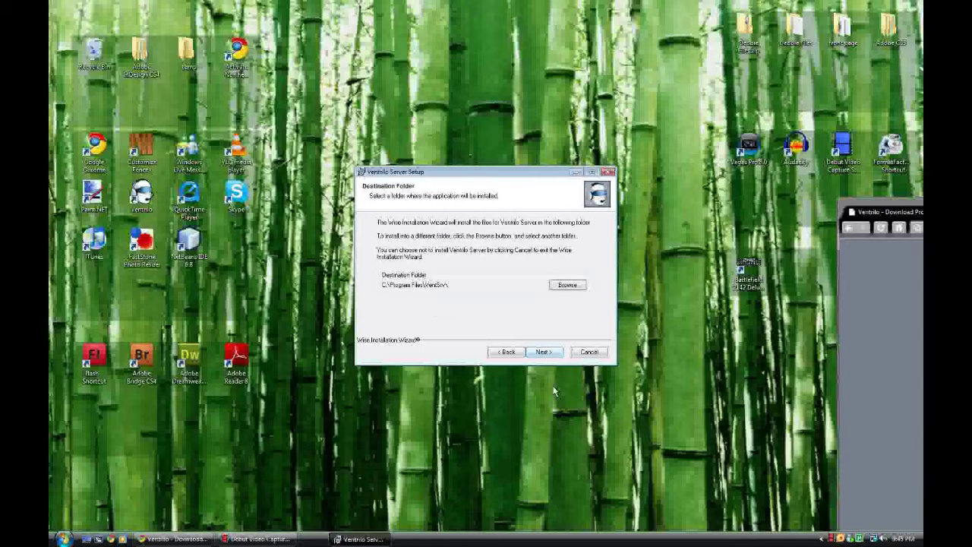
left_click(543, 352)
left_click(543, 351)
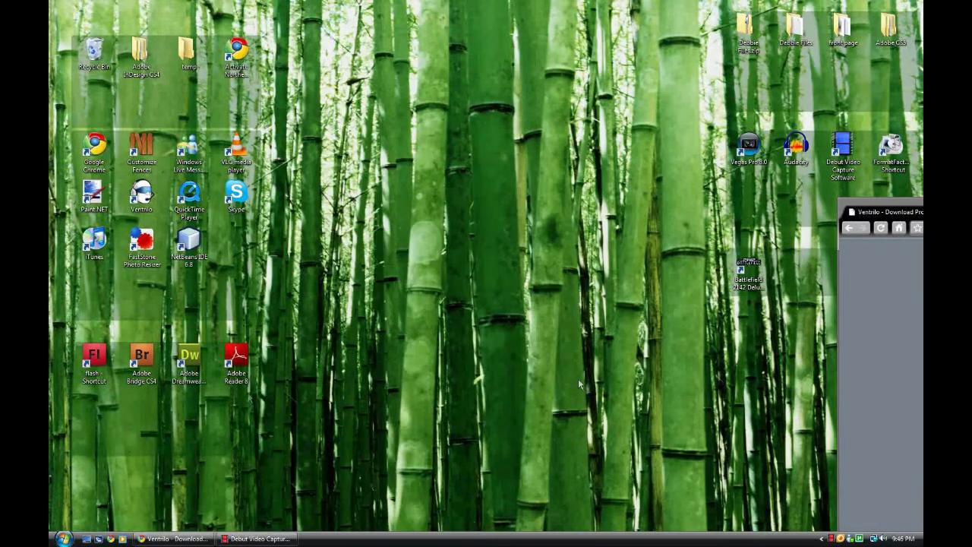
- Expand the VentSrv folder under All Programs in the Start menu
left_click(64, 540)
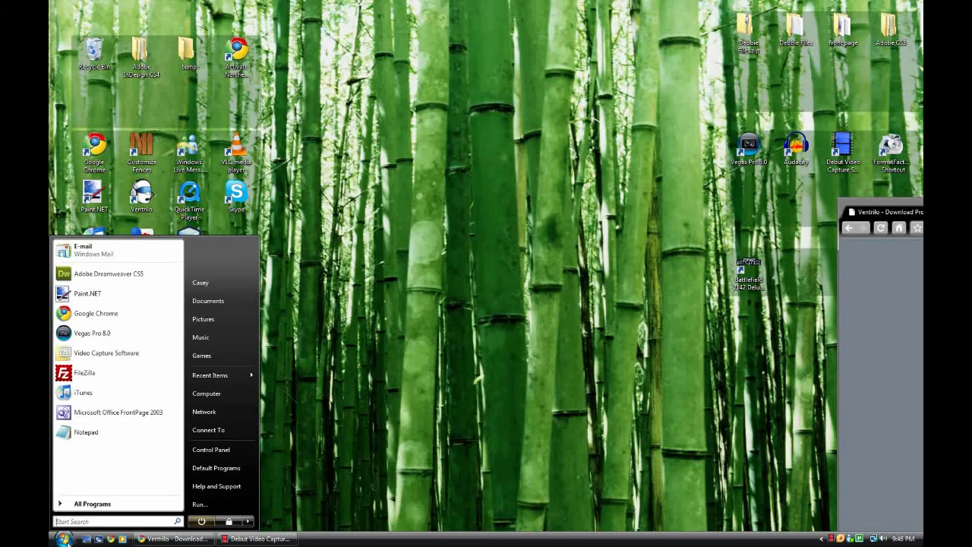
left_click(92, 504)
scroll(110, 475, "down", 4)
scroll(106, 467, "down", 8)
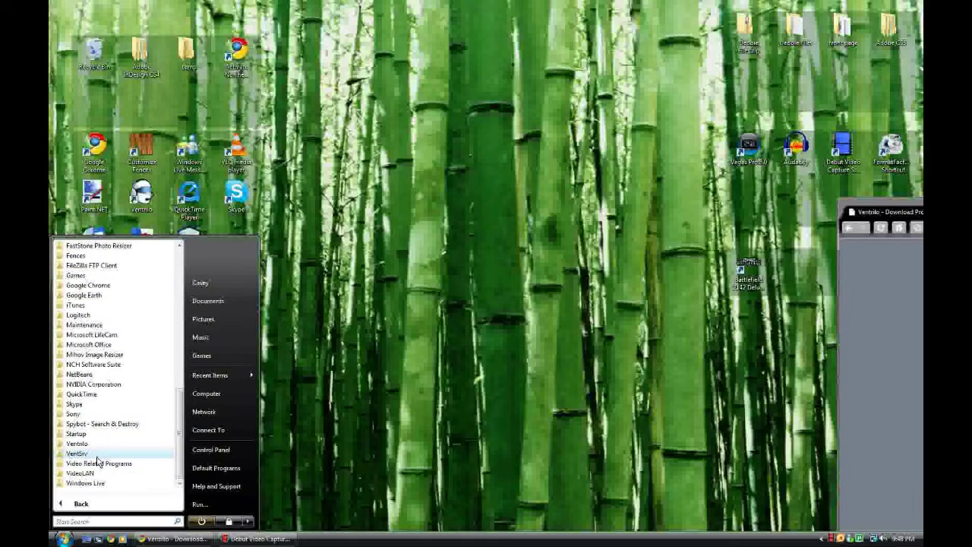
left_click(96, 456)
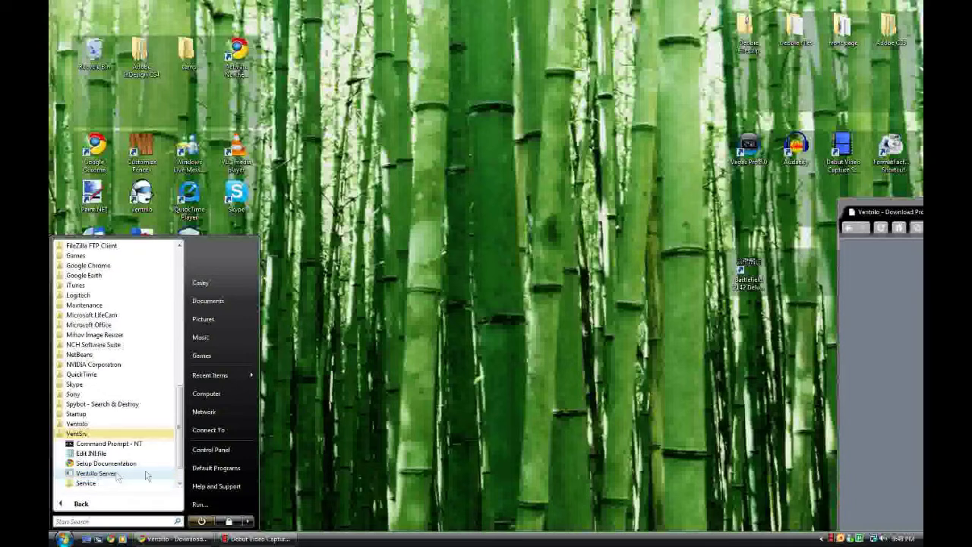
- Browse Computer to Local Disk (C:) > Program Files > VentSrv
left_click(207, 394)
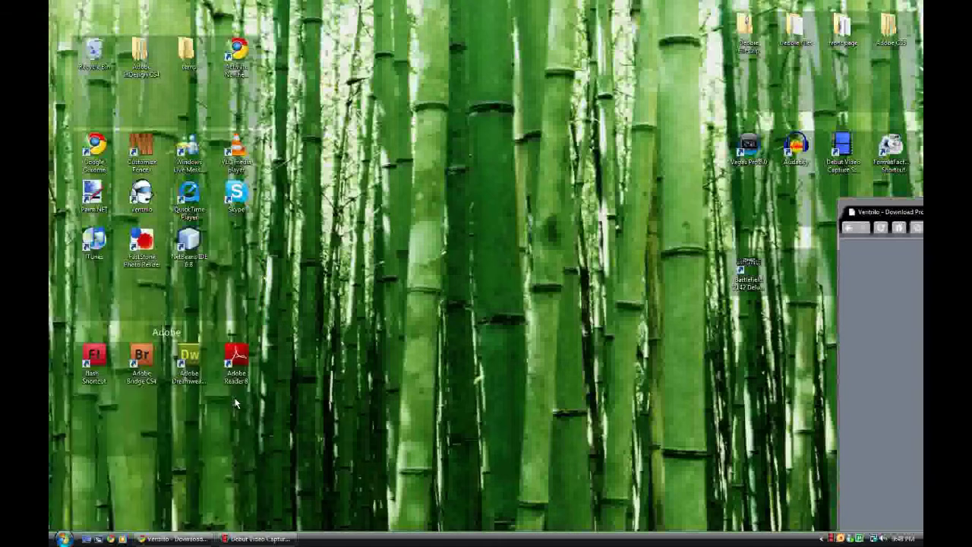
double_click(394, 202)
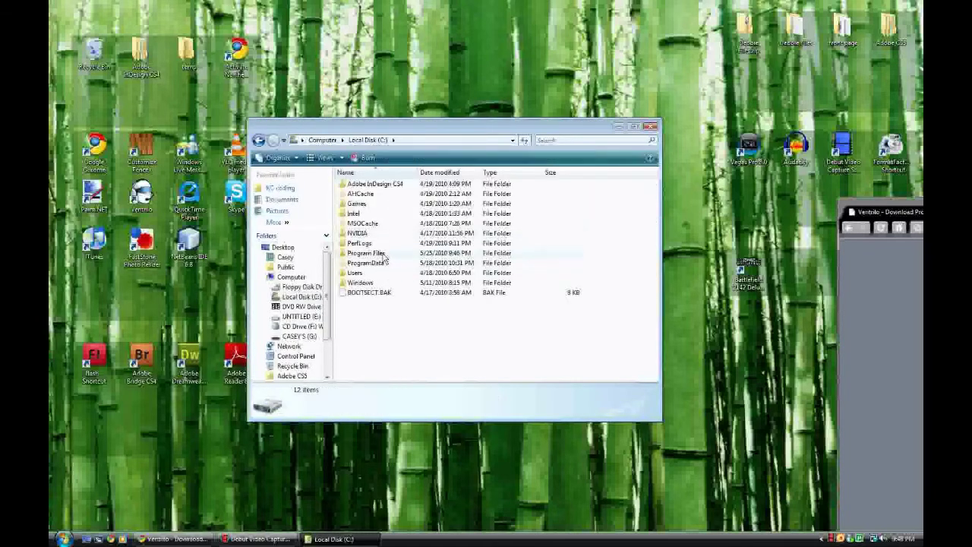
double_click(382, 254)
scroll(423, 335, "down", 10)
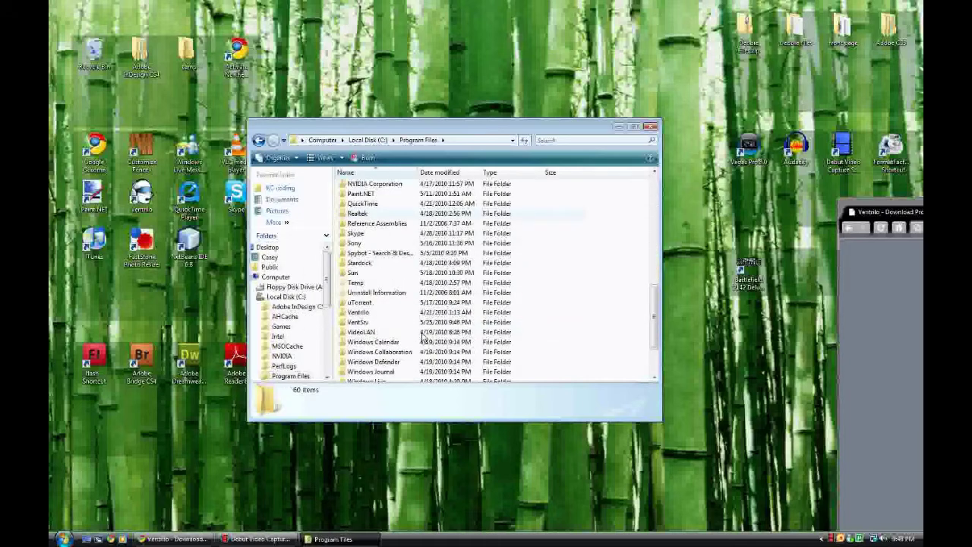
double_click(357, 254)
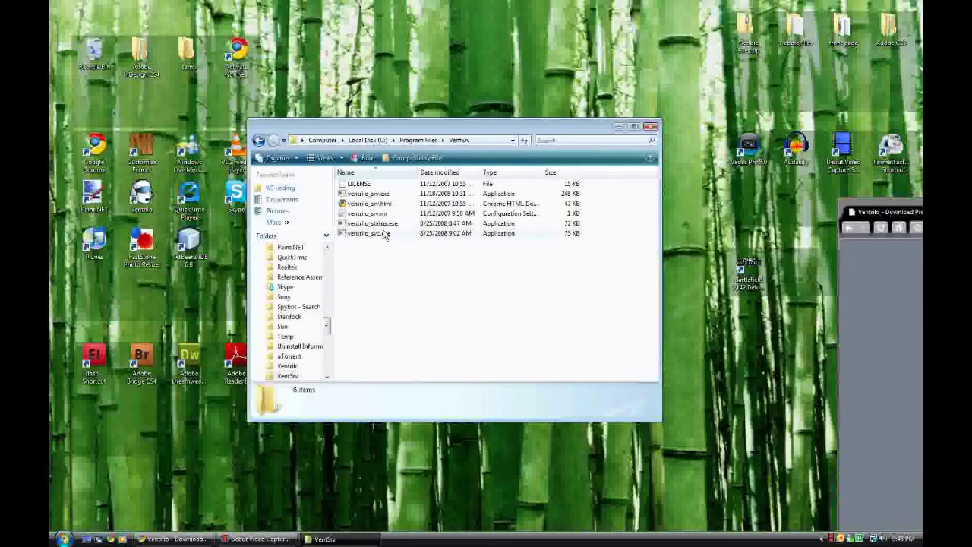
- Start ventrilo_srv.exe in its console and close the Explorer window
double_click(369, 194)
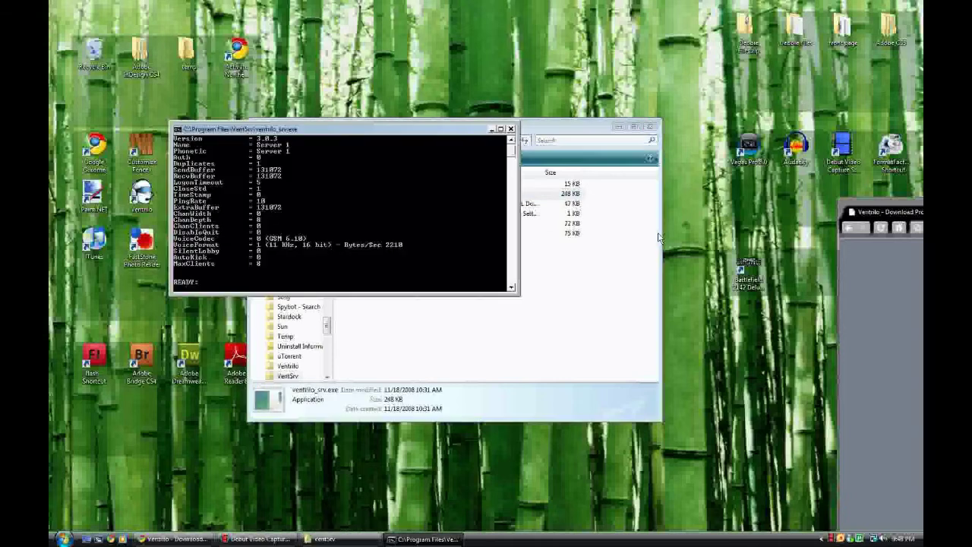
left_click_drag(361, 129, 656, 177)
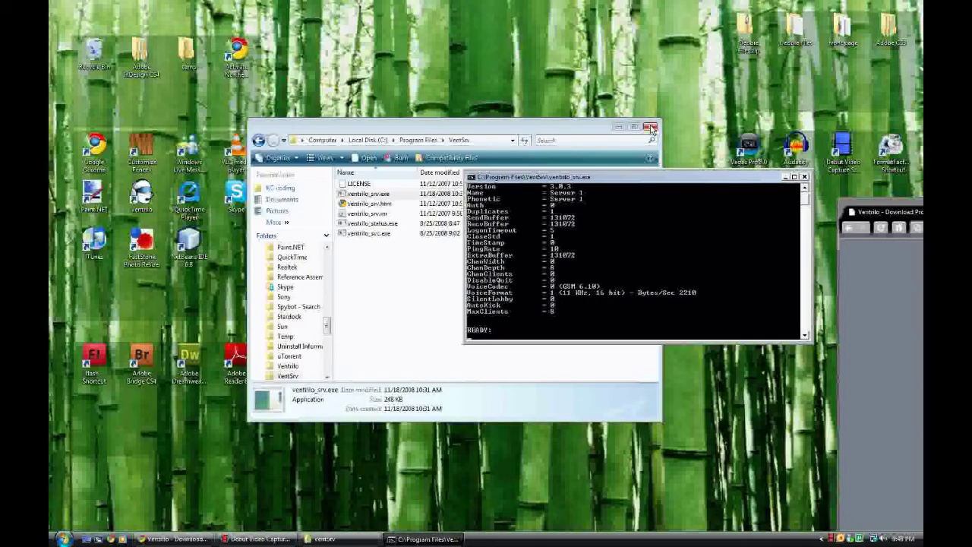
left_click(650, 127)
left_click_drag(522, 179, 481, 46)
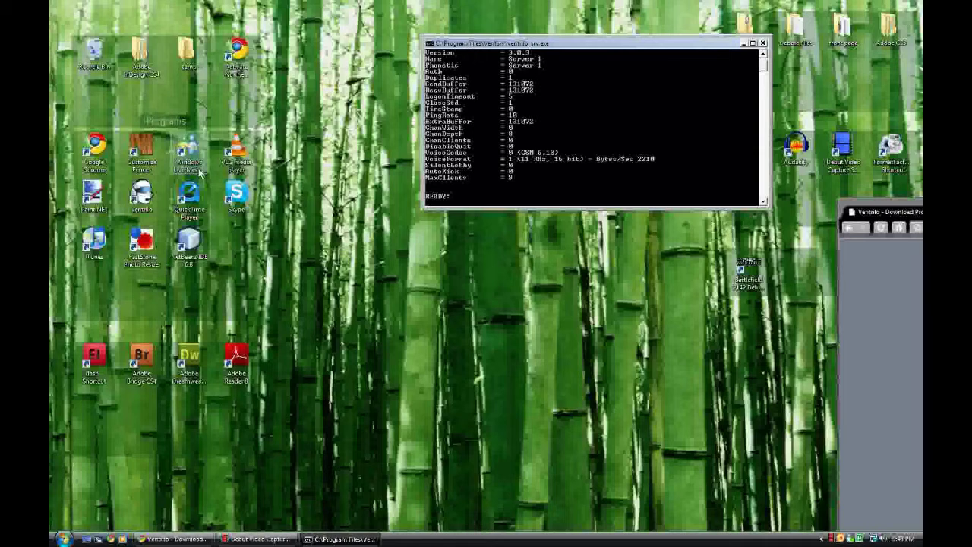
- Launch the Ventrilo client from the desktop and bring up its Setup User dialog
left_click(153, 199)
double_click(153, 199)
left_click_drag(489, 187, 344, 299)
left_click(644, 291)
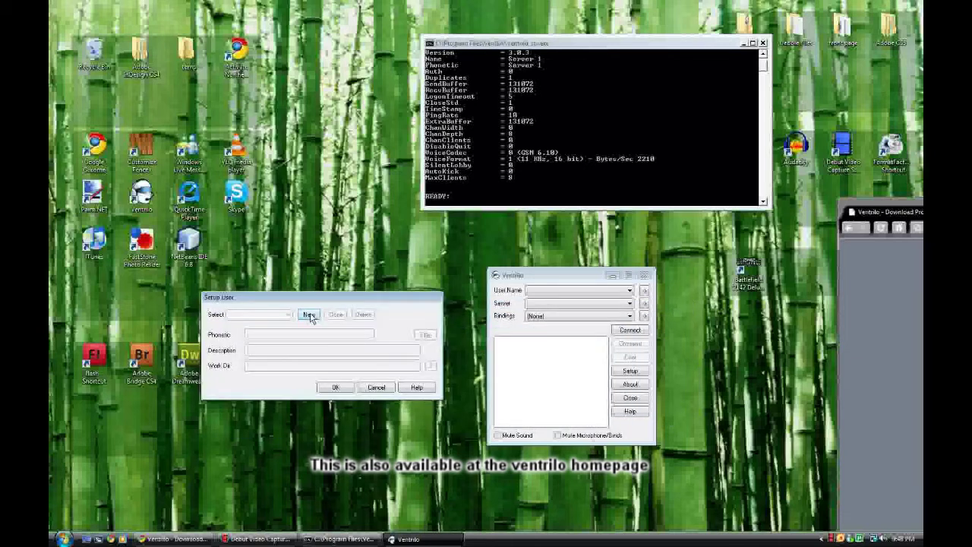
- Create a new user profile under the user's name and save the user setup
left_click(310, 315)
type("casey")
key("Return")
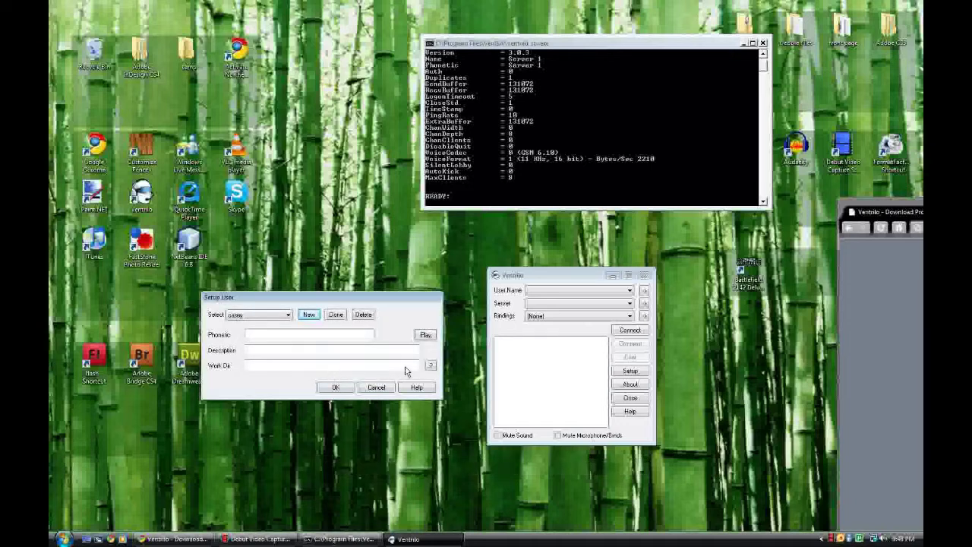
left_click(335, 388)
- Add a server connection named 'testing' with hostname 127.0.0.1 and port 3784
left_click(644, 303)
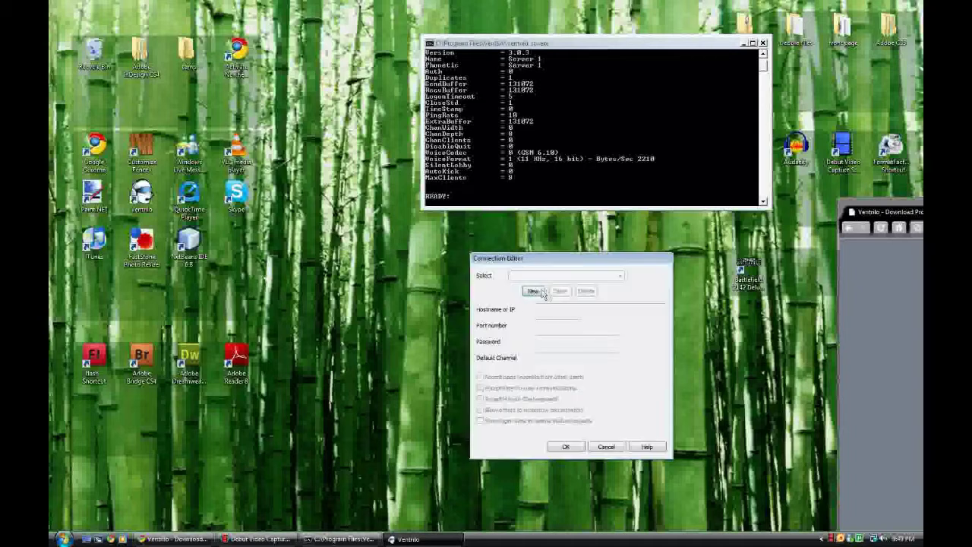
left_click(535, 291)
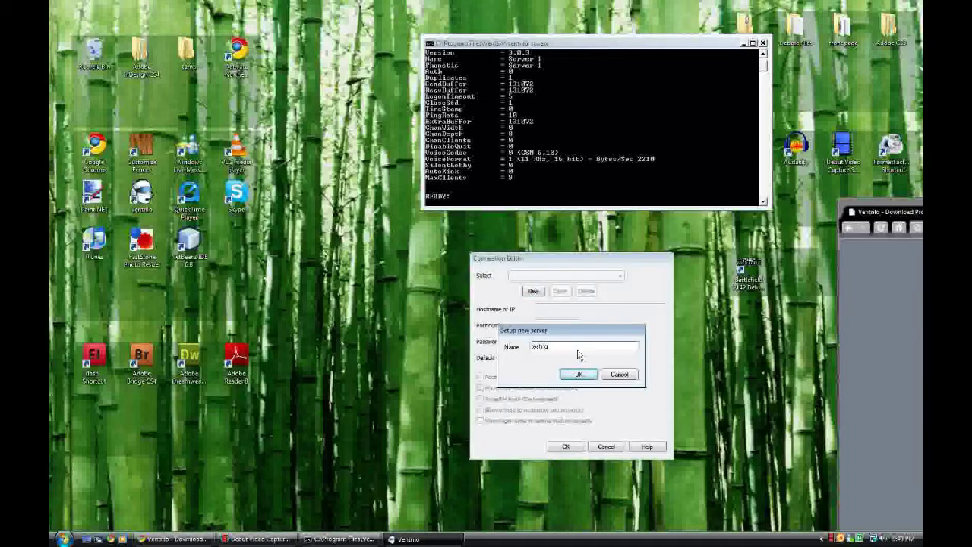
type("testing")
key("Return")
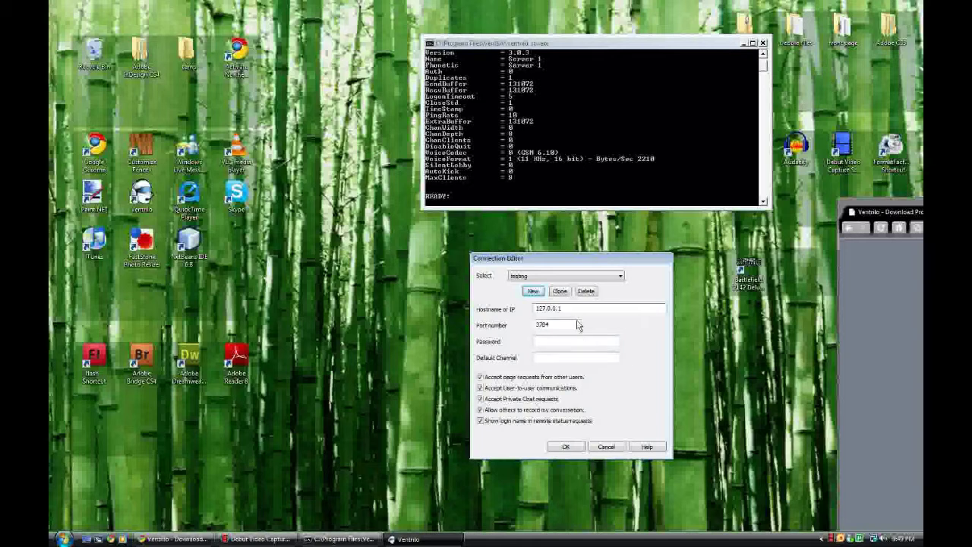
left_click(566, 446)
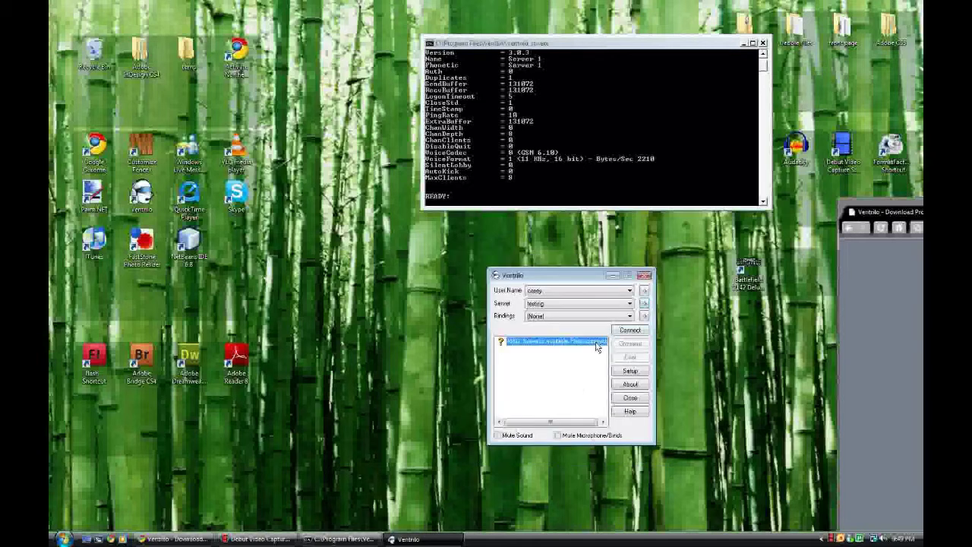
- Connect the client to the local Server 1 and move the Ventrilo window aside
left_click(629, 331)
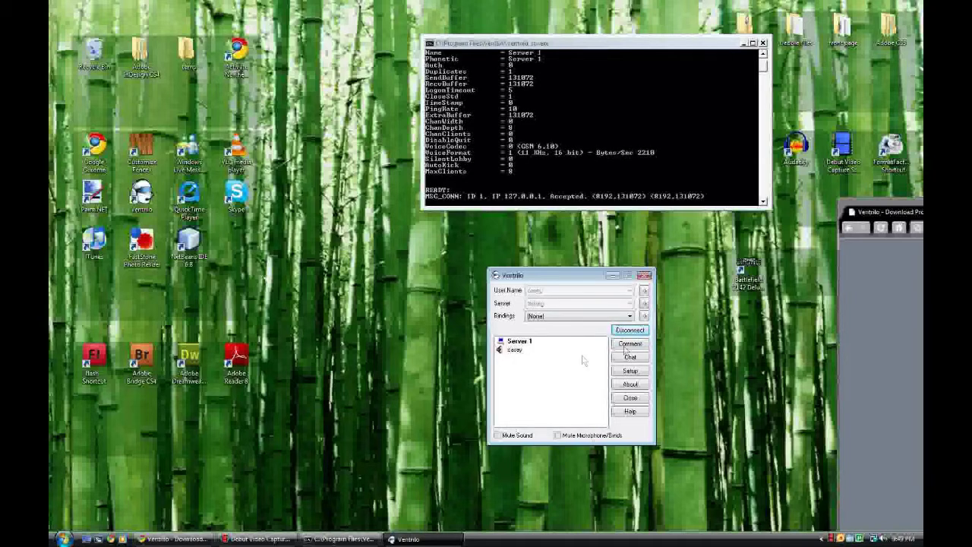
left_click_drag(575, 277, 329, 57)
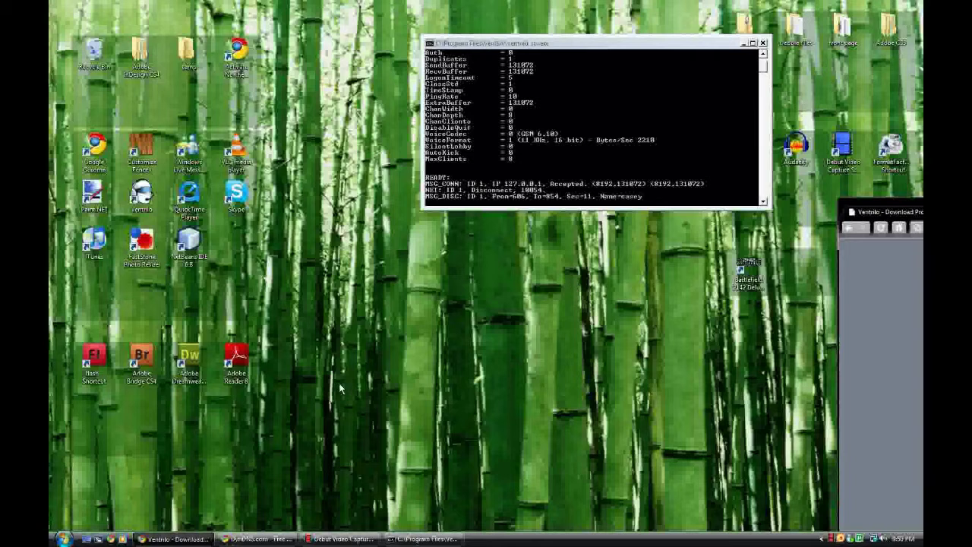
- Restore the DynDNS browser window and close the leftover confirmation tab
left_click(273, 539)
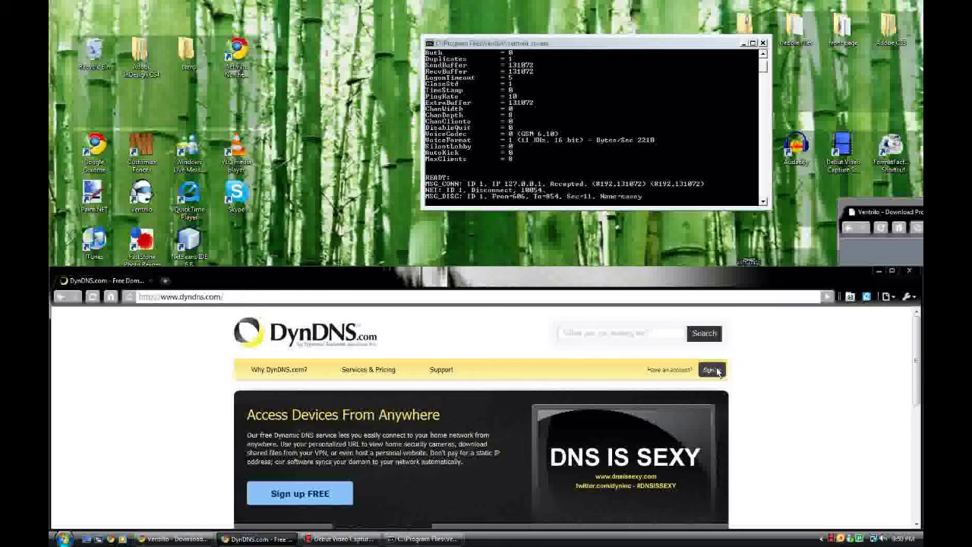
scroll(694, 377, "down", 4)
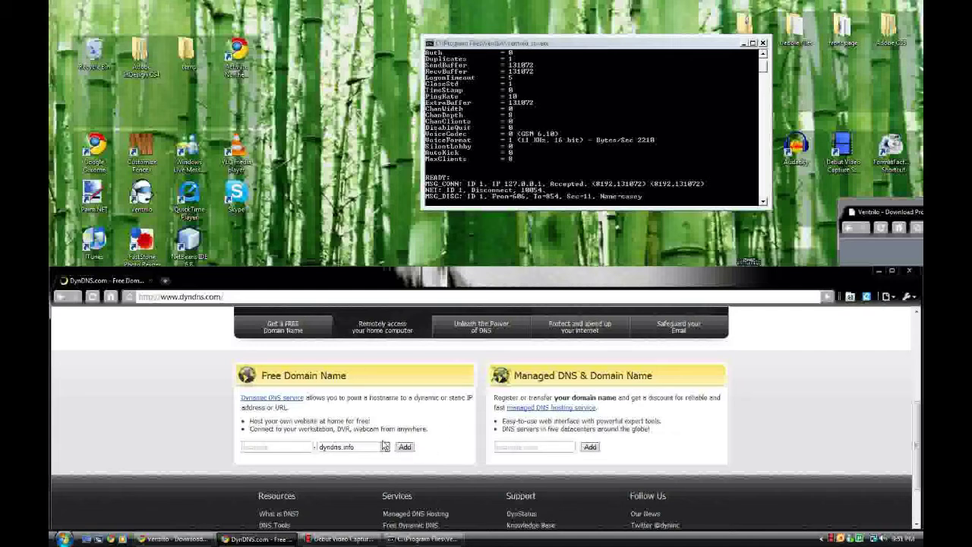
scroll(365, 448, "up", 4)
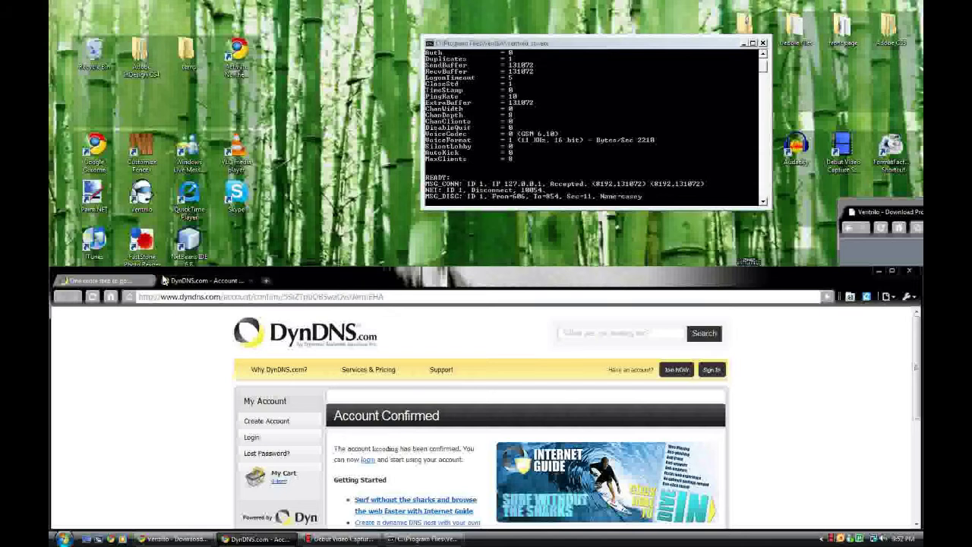
middle_click(129, 282)
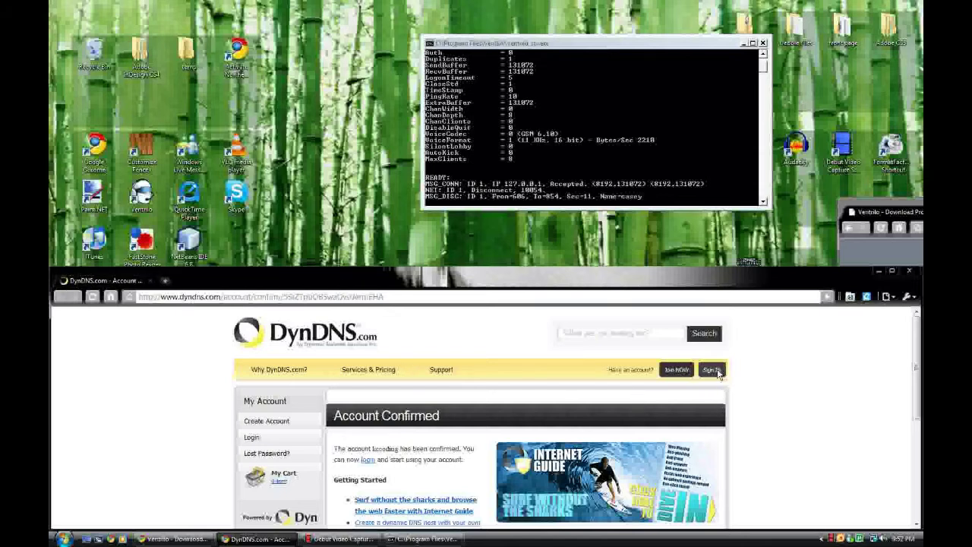
- Sign in to DynDNS with the account username and password
left_click(712, 370)
left_click(681, 403)
type("cas")
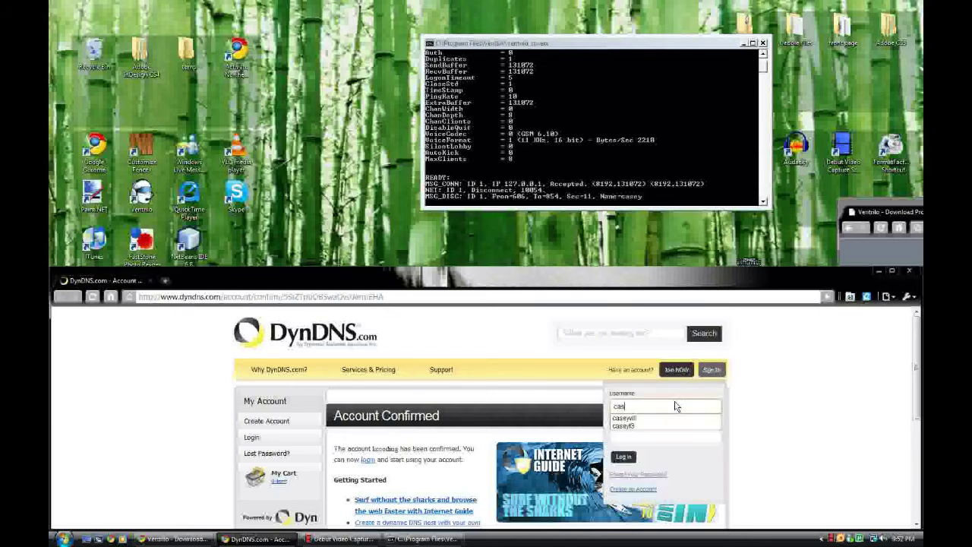
key("BackSpace")
key("BackSpace")
key("BackSpace")
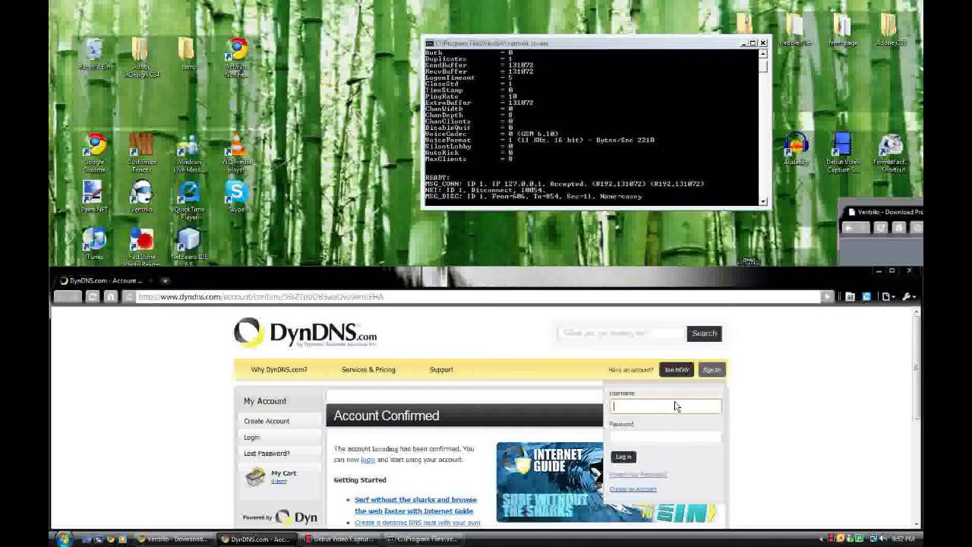
type("kccoding")
key("Tab")
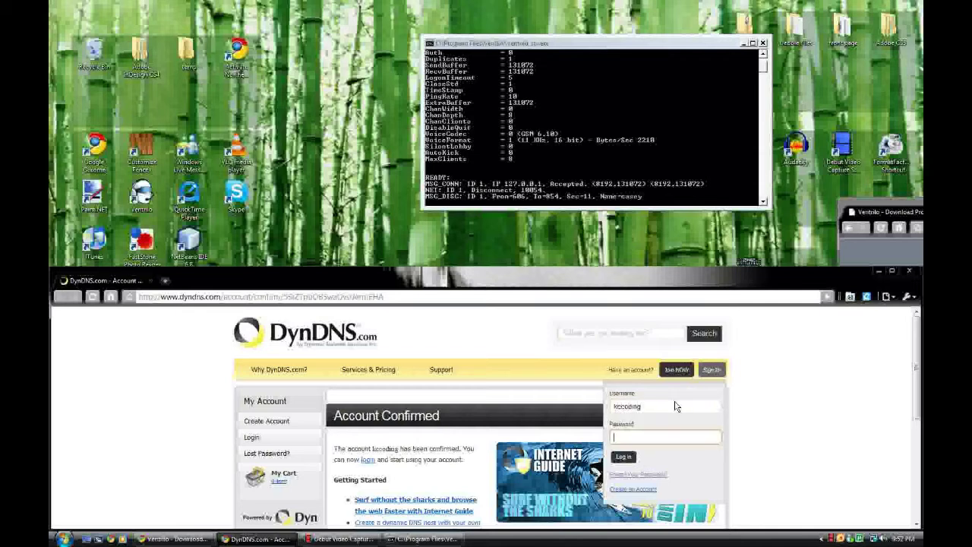
type("••")
key("Return")
- Enter a new hostname on kicks-ass.org pointing to the current IP address
left_click(385, 409)
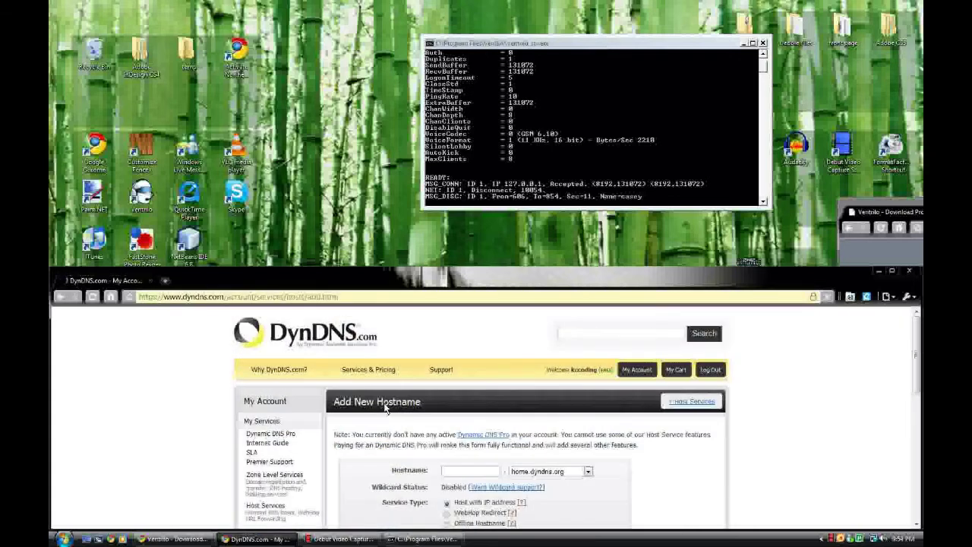
left_click(490, 472)
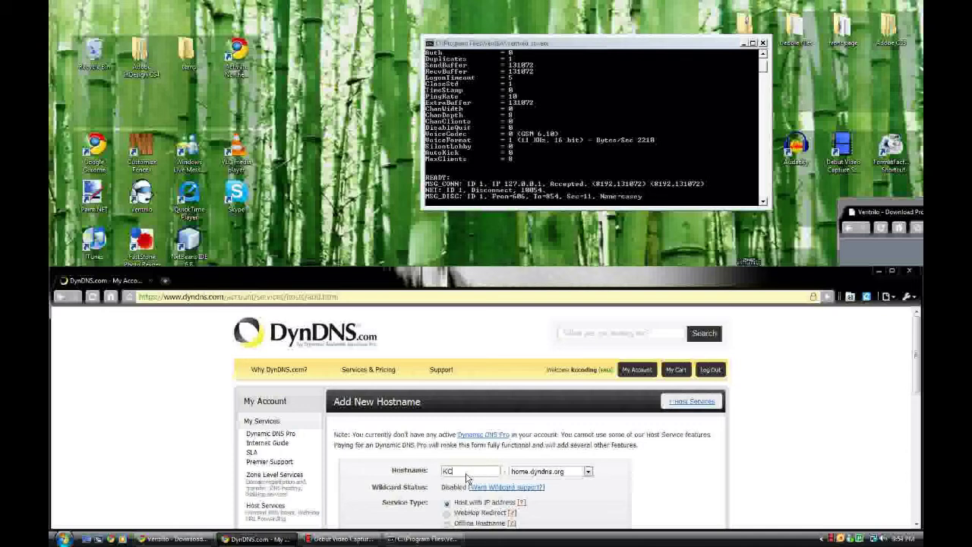
left_click(550, 471)
scroll(563, 388, "down", 3)
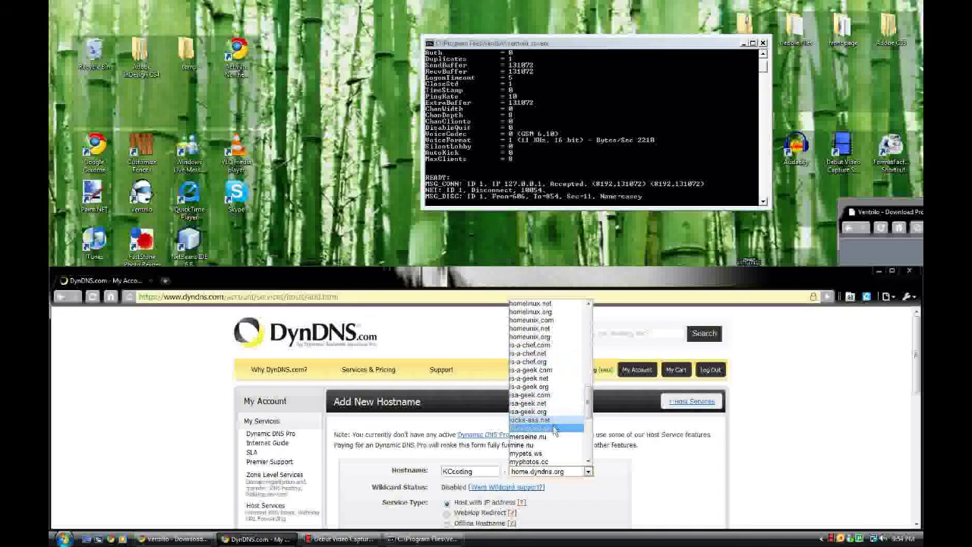
left_click(555, 428)
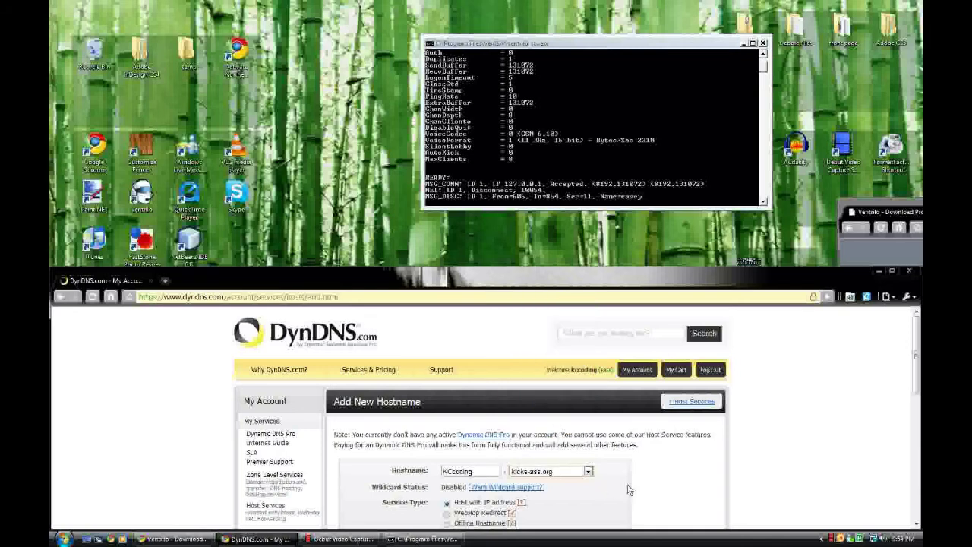
scroll(628, 490, "down", 3)
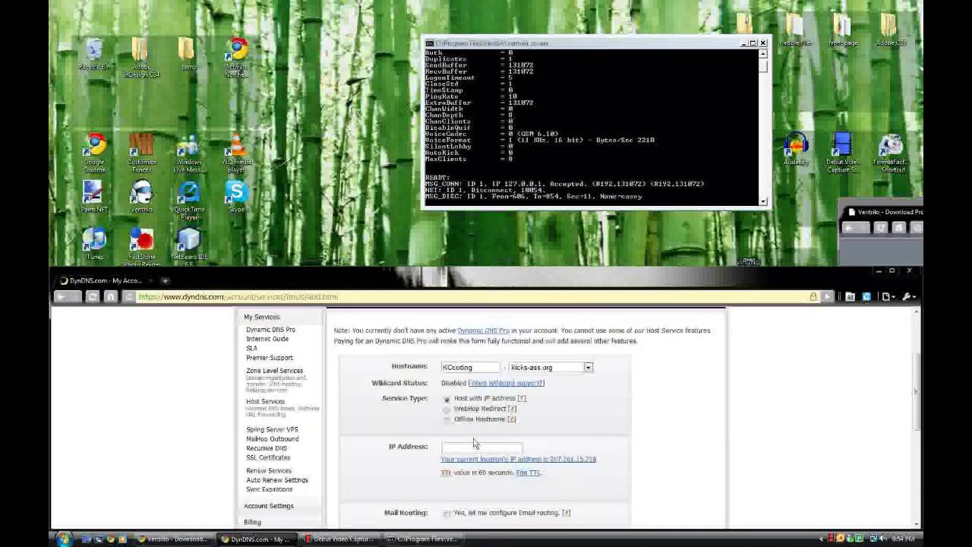
left_click(542, 459)
- Add the hostname to the cart, check out for free, and activate the service
scroll(577, 483, "down", 4)
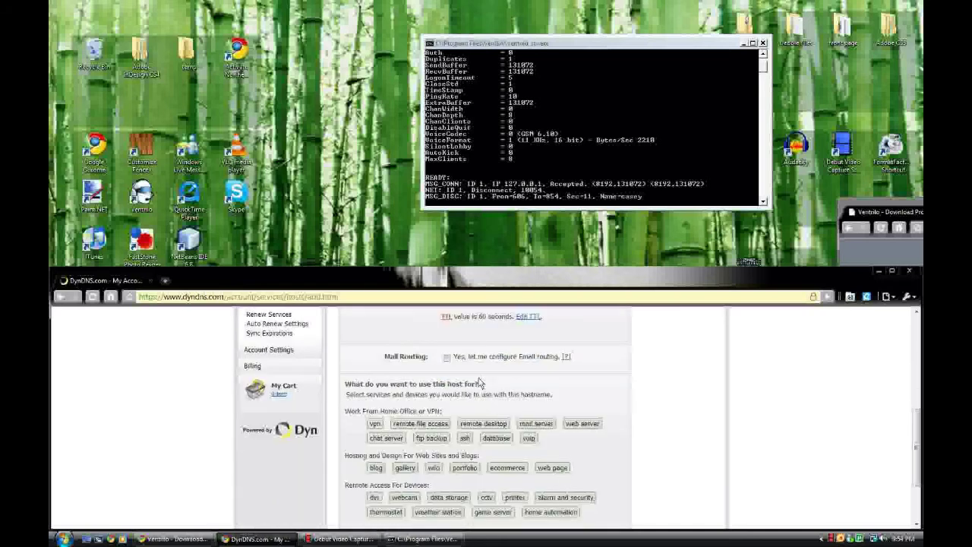
scroll(544, 399, "down", 2)
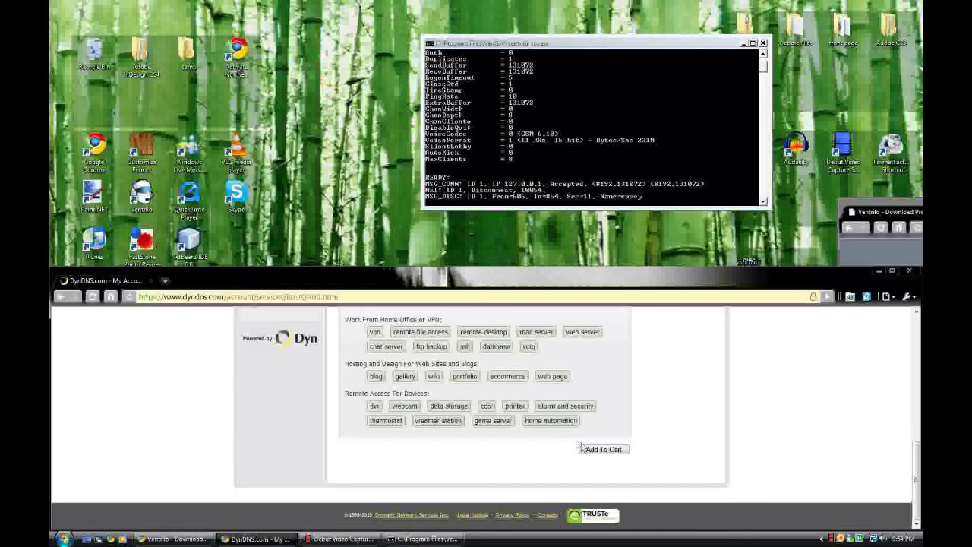
left_click(597, 450)
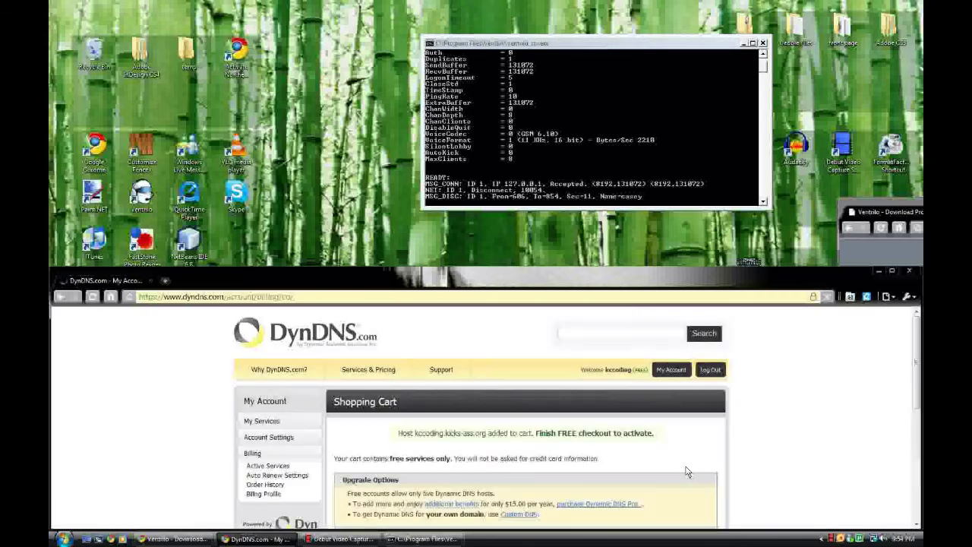
scroll(614, 459, "down", 2)
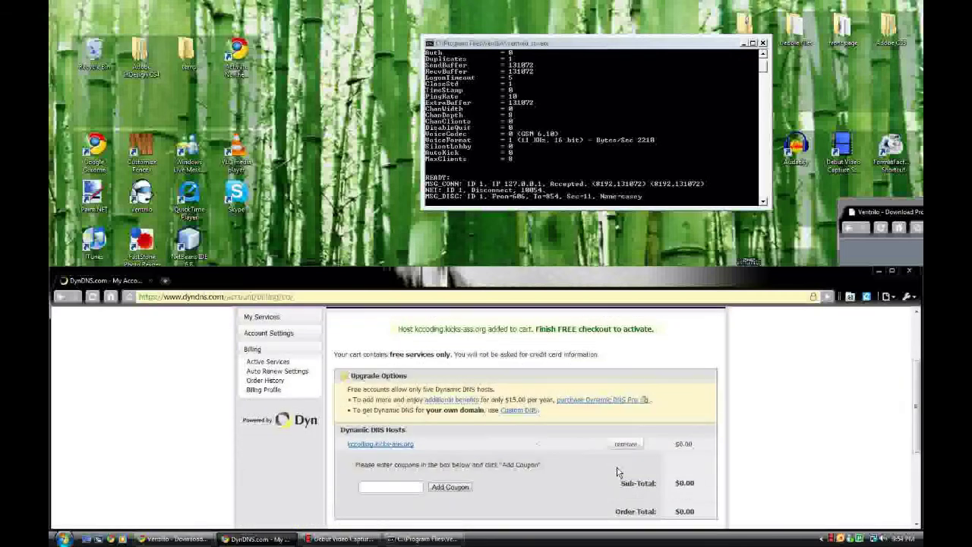
scroll(619, 471, "down", 2)
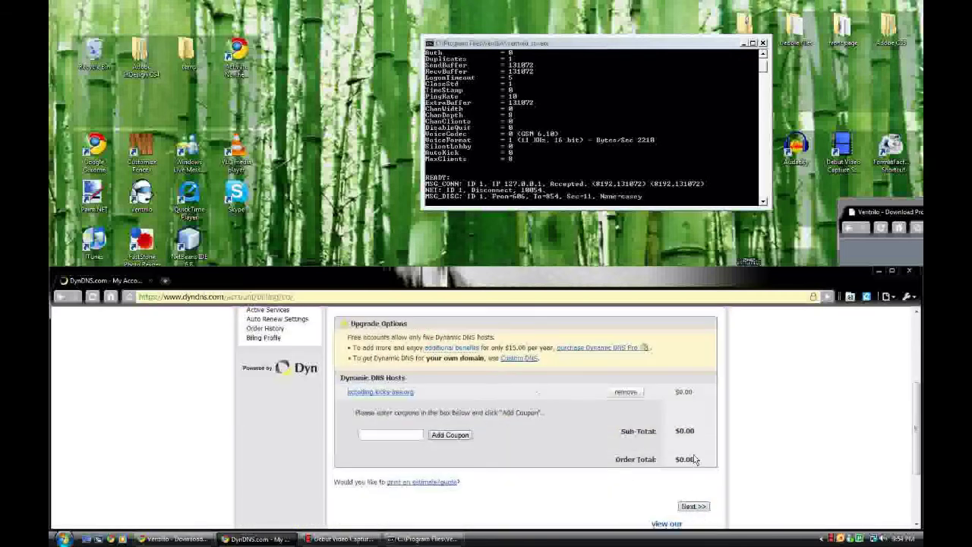
left_click(692, 506)
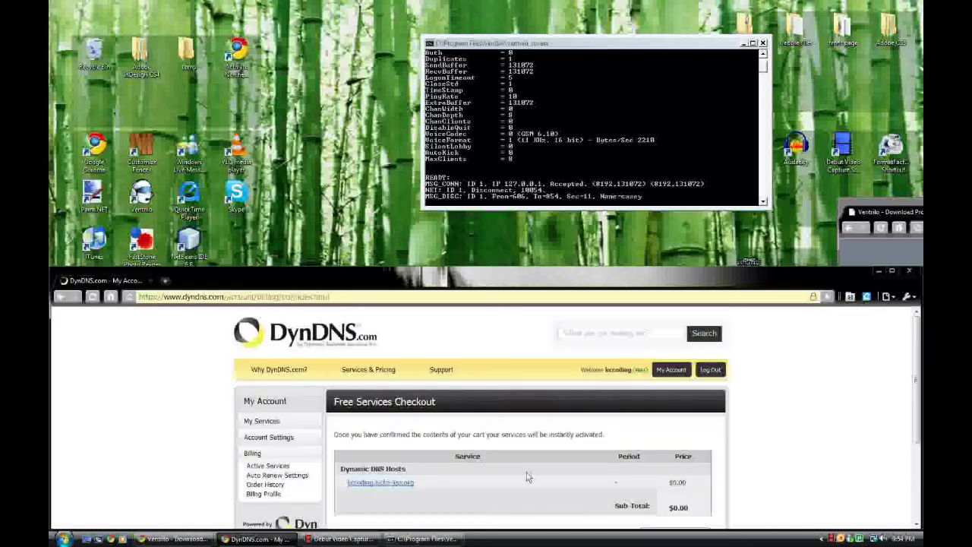
scroll(593, 498, "down", 3)
left_click(679, 432)
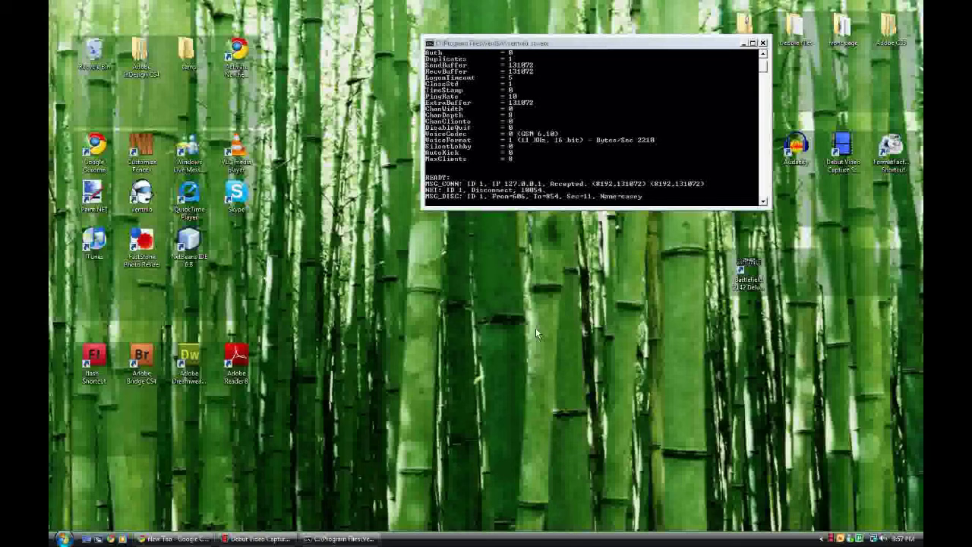
- Stretch the Ventrilo server console taller and display the Start menu's power options beside Lock
left_click_drag(564, 209, 547, 446)
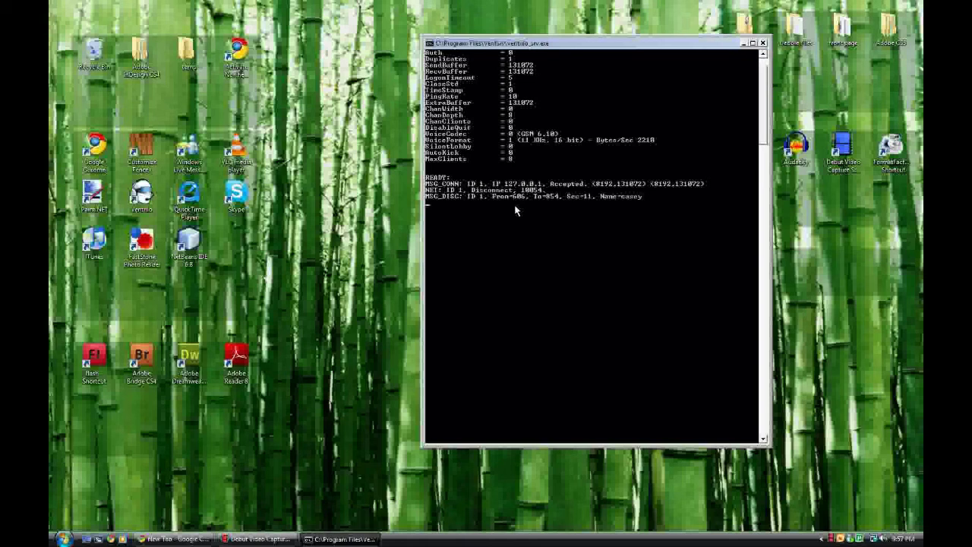
left_click(69, 538)
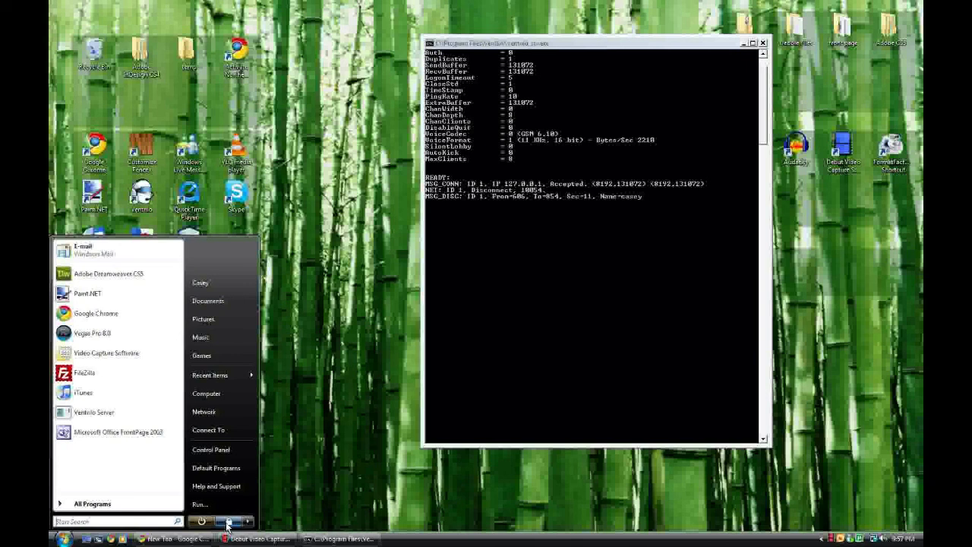
left_click(247, 521)
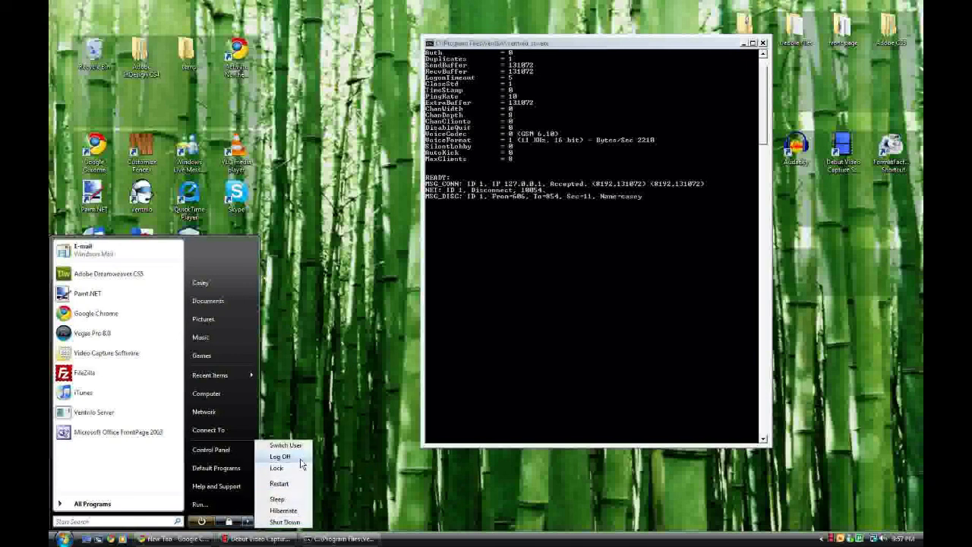